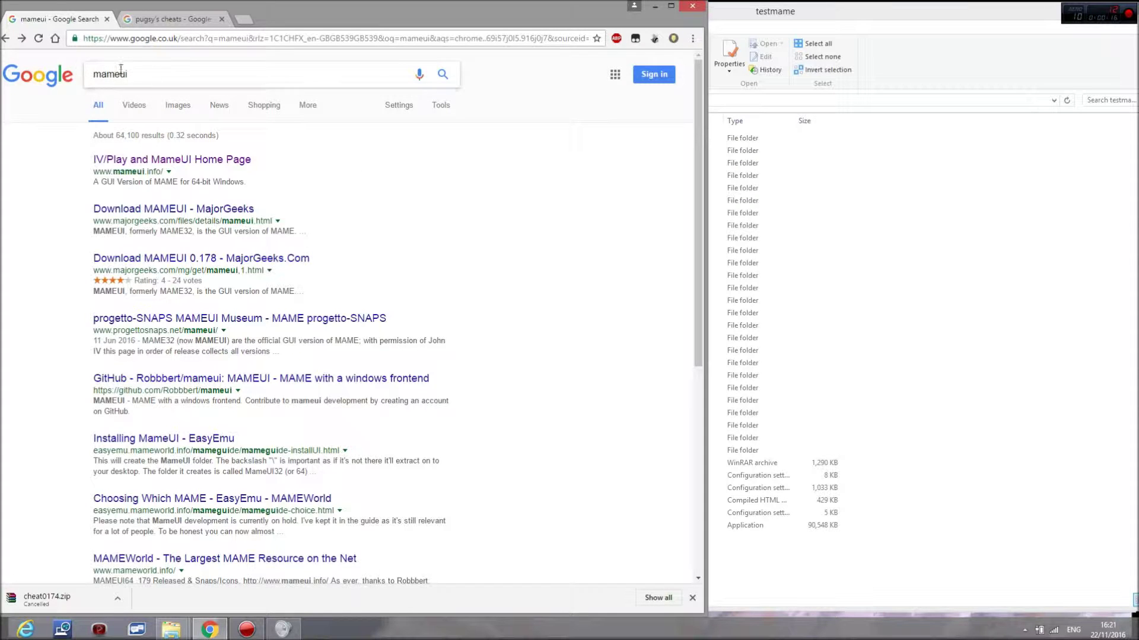
Open the IV/Play and MameUI home page from the search results and view its MAMEUI64 download links.
left_click(206, 161)
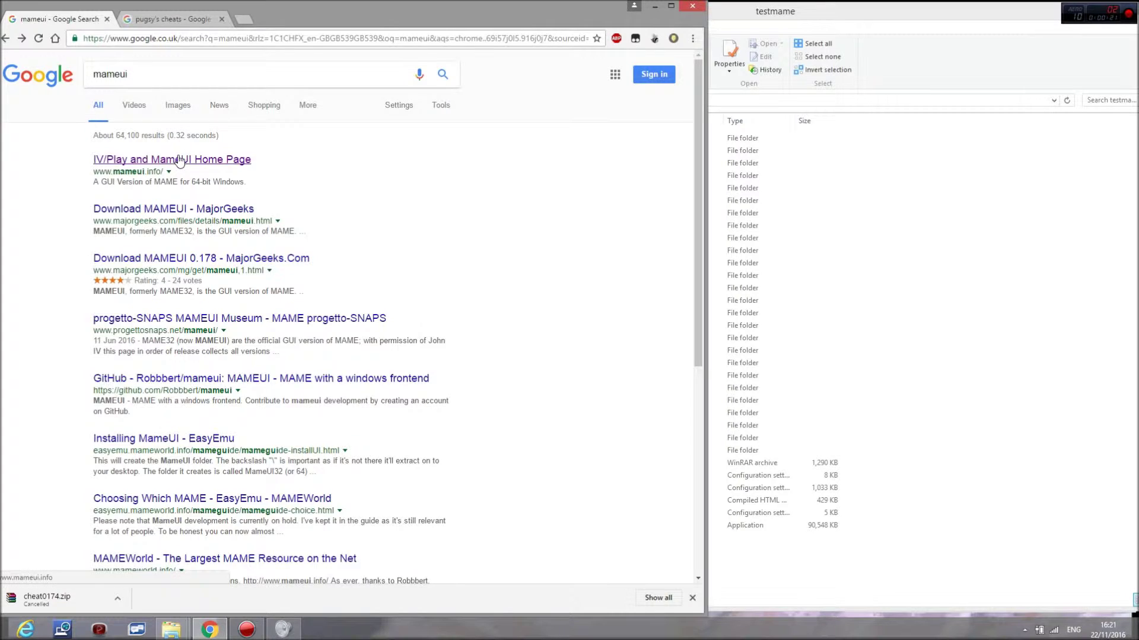
scroll(53, 313, "down", 2)
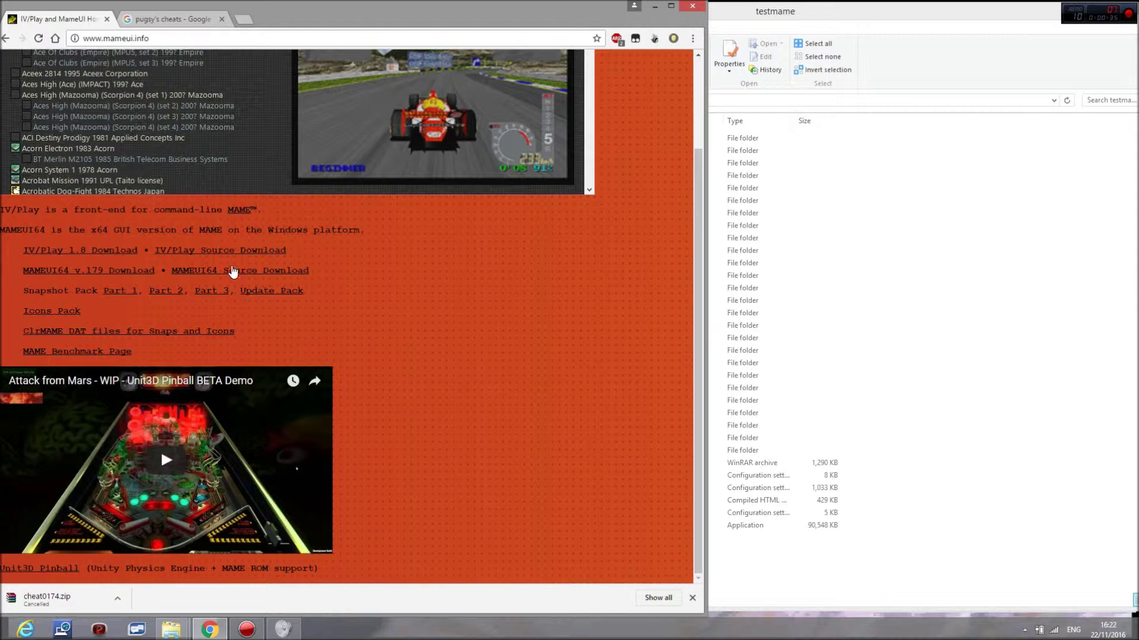
Open the Pugsy's Cheats site from its search results and show its MAME cheat file archive.
left_click(189, 20)
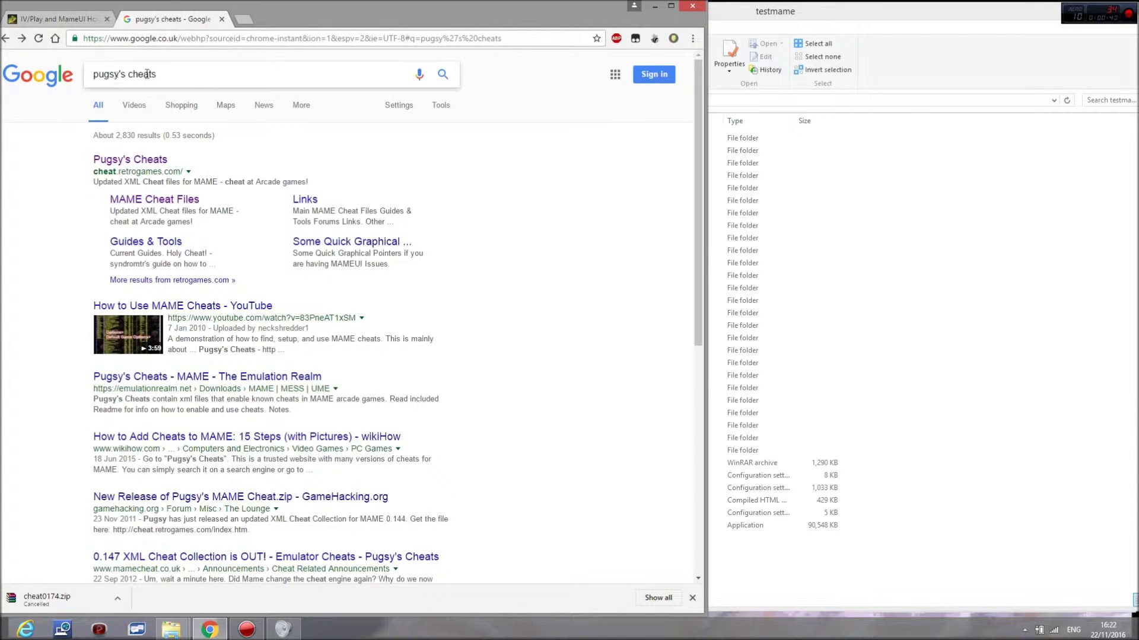
left_click(148, 161)
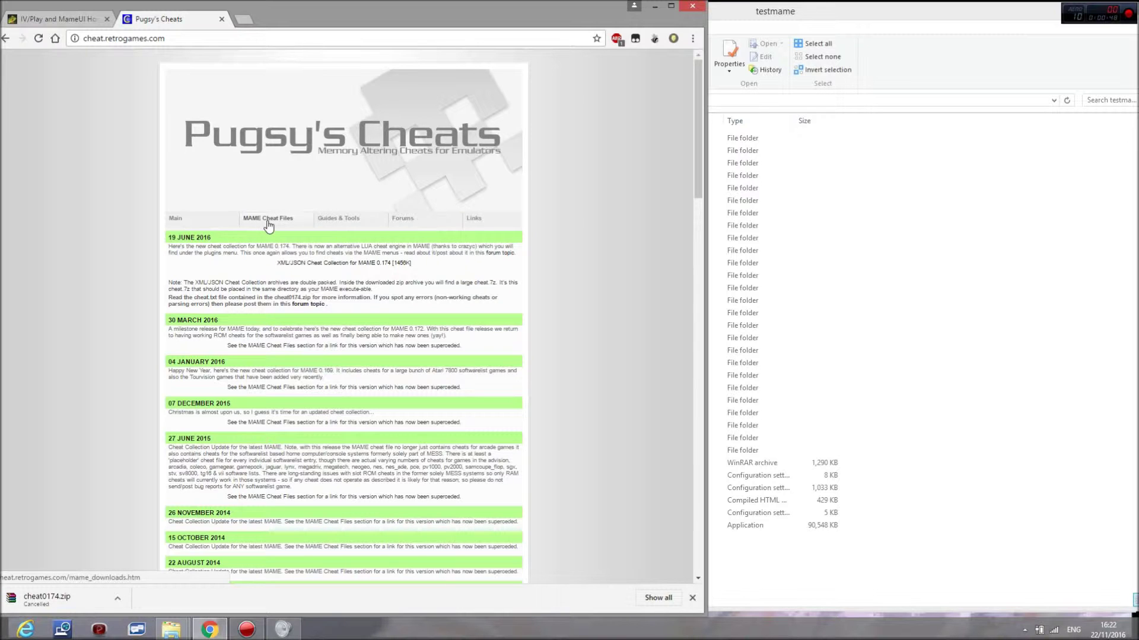
left_click(267, 220)
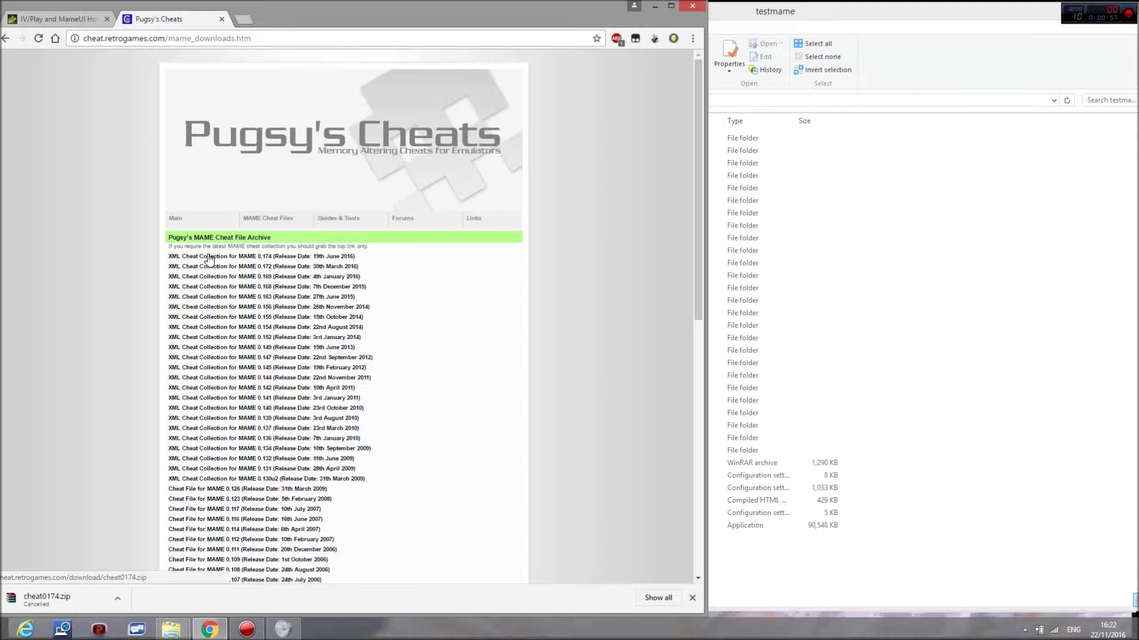
Switch to the testmame folder in File Explorer and locate the cheat archive in it.
left_click(1003, 306)
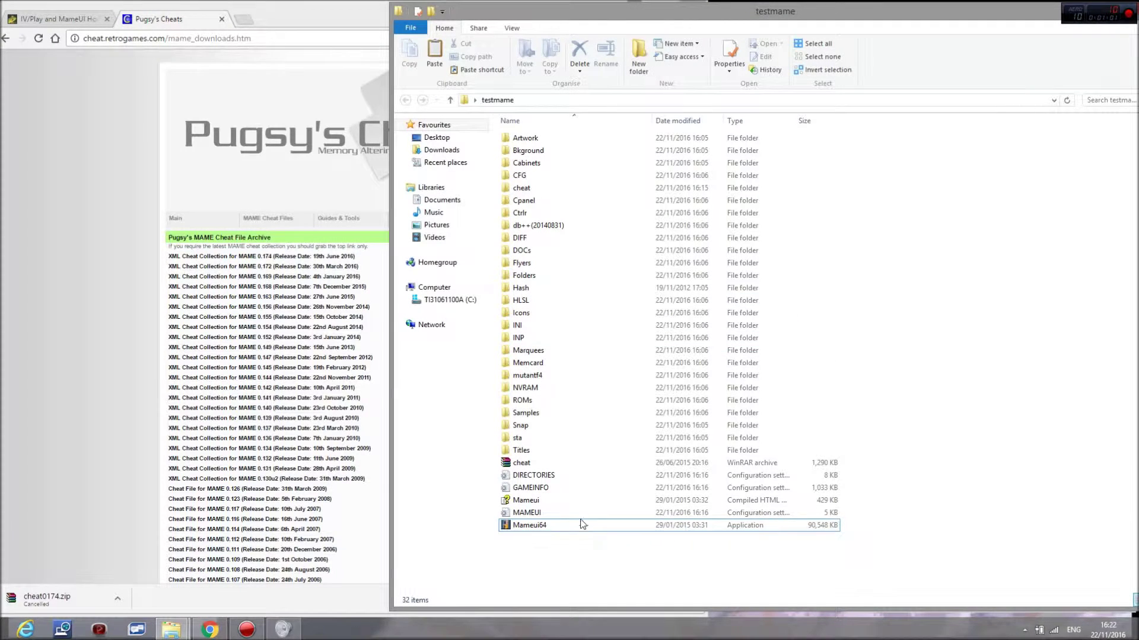
left_click(538, 463)
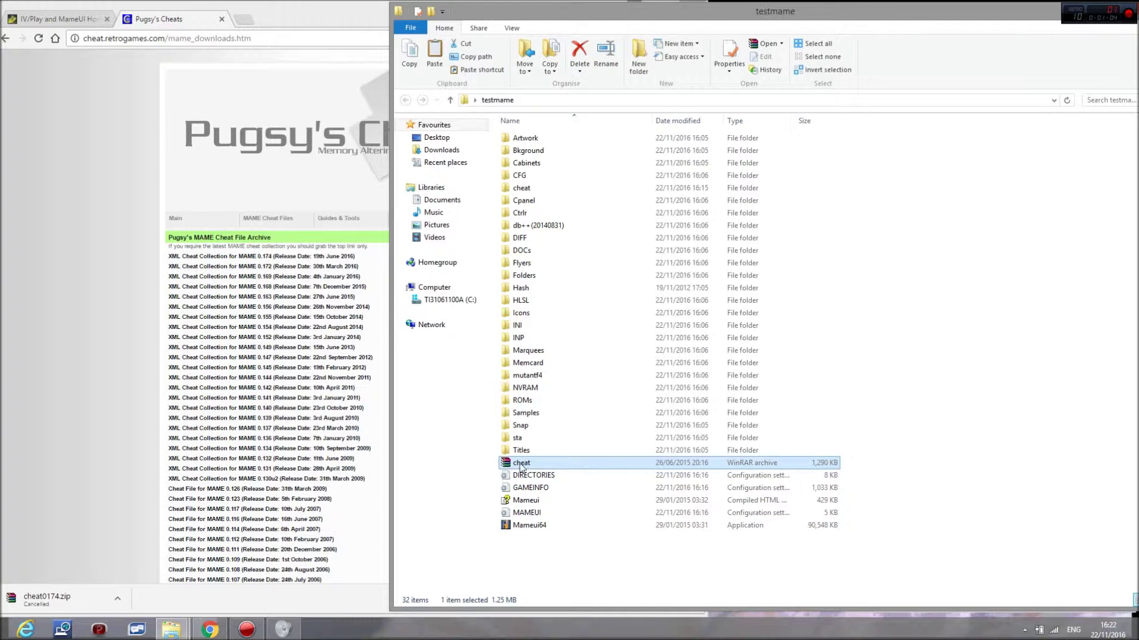
left_click(583, 544)
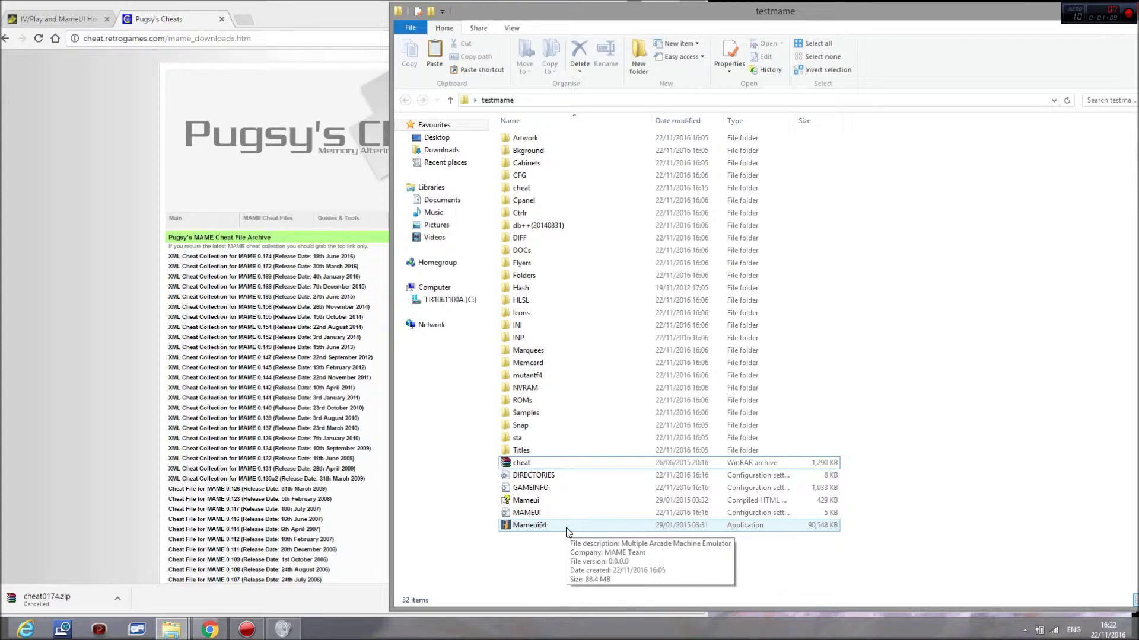
Launch Mameui64 and start JoJo's Bizarre Adventure (Euro 990927, NO CD), accepting the known-problems warning.
double_click(566, 528)
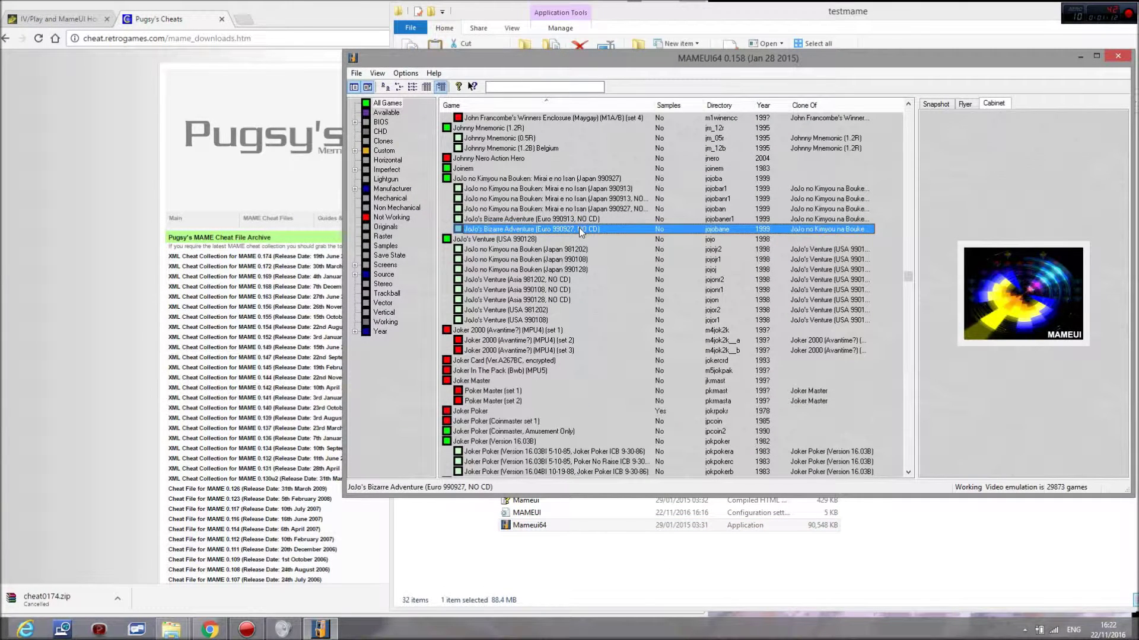
double_click(579, 229)
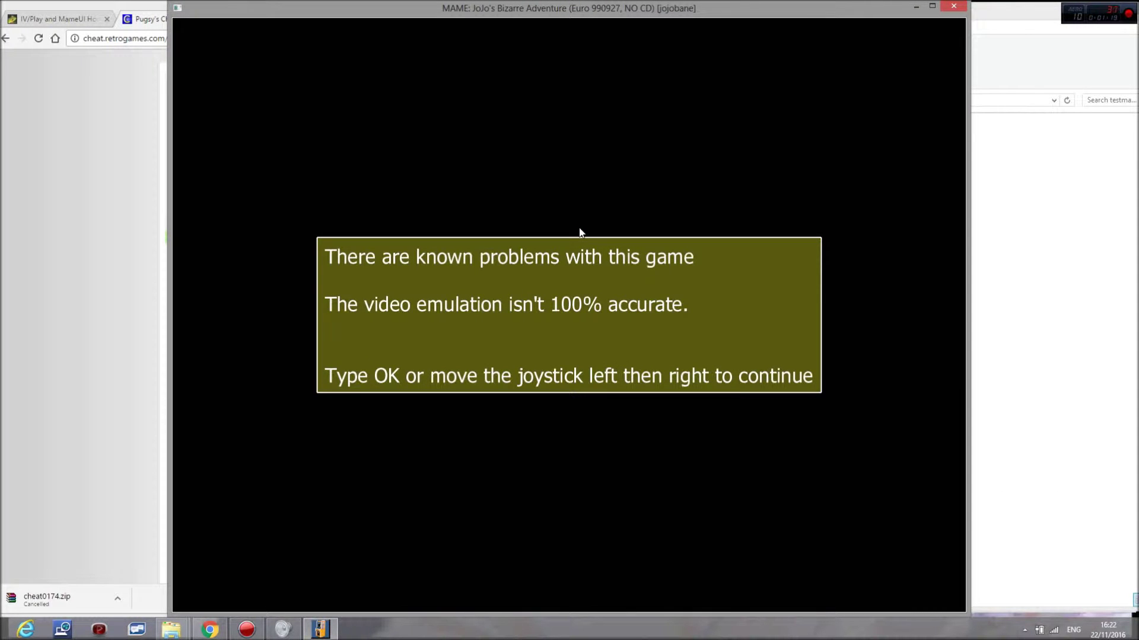
type("ok")
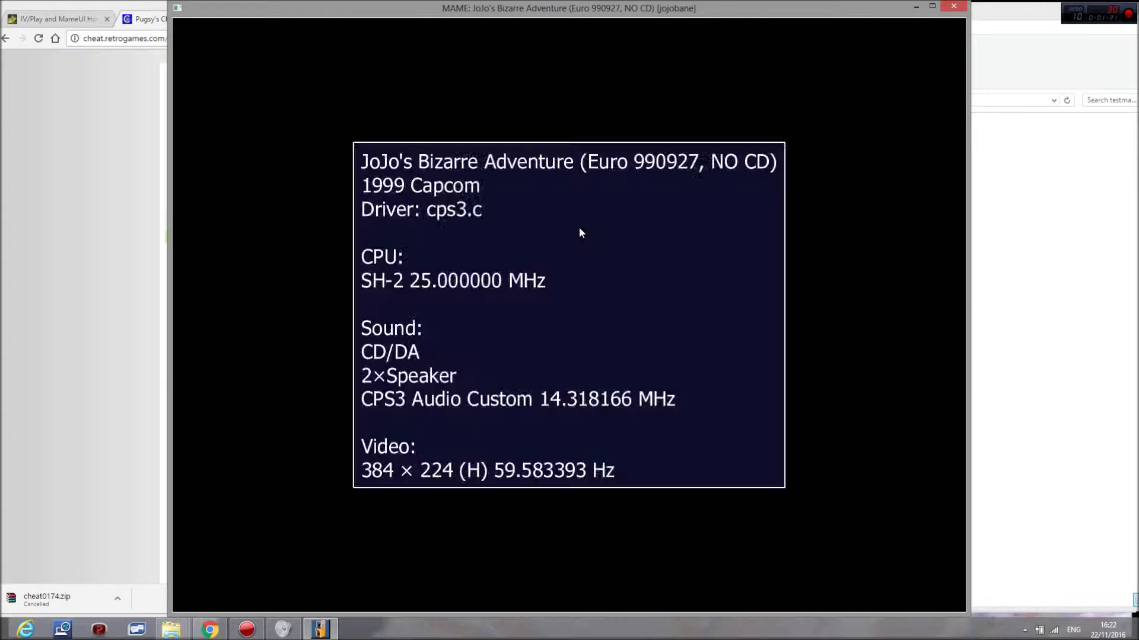
Look through the in-game MAME menu for a Cheat entry, and return to the game.
key("Tab")
key("Up")
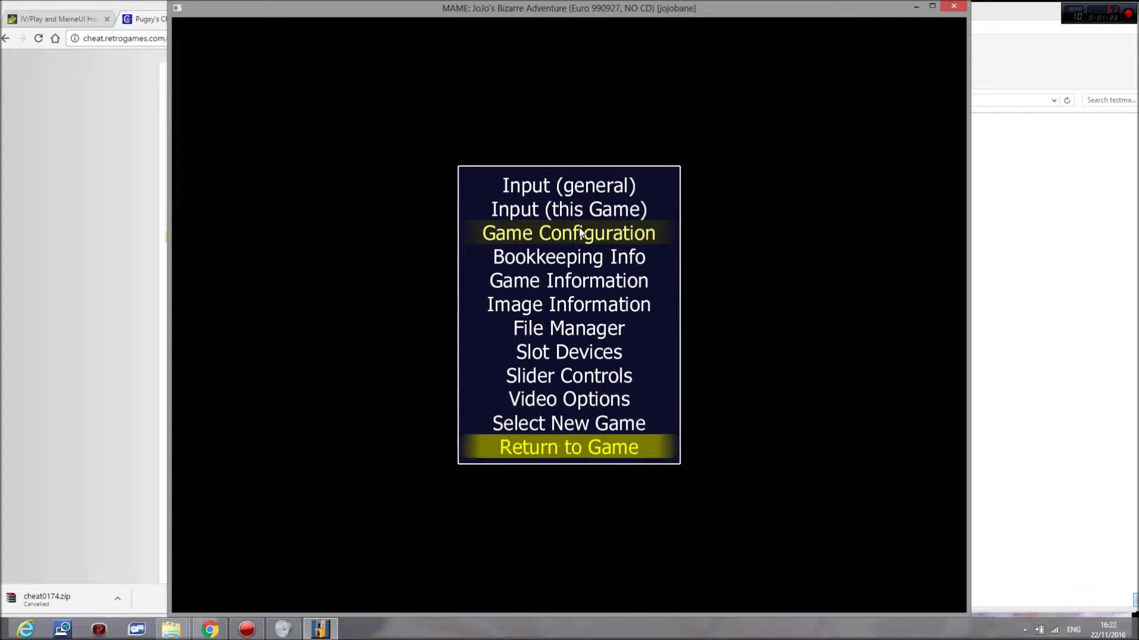
key("Up")
key("Up")
key("Tab")
key("Tab")
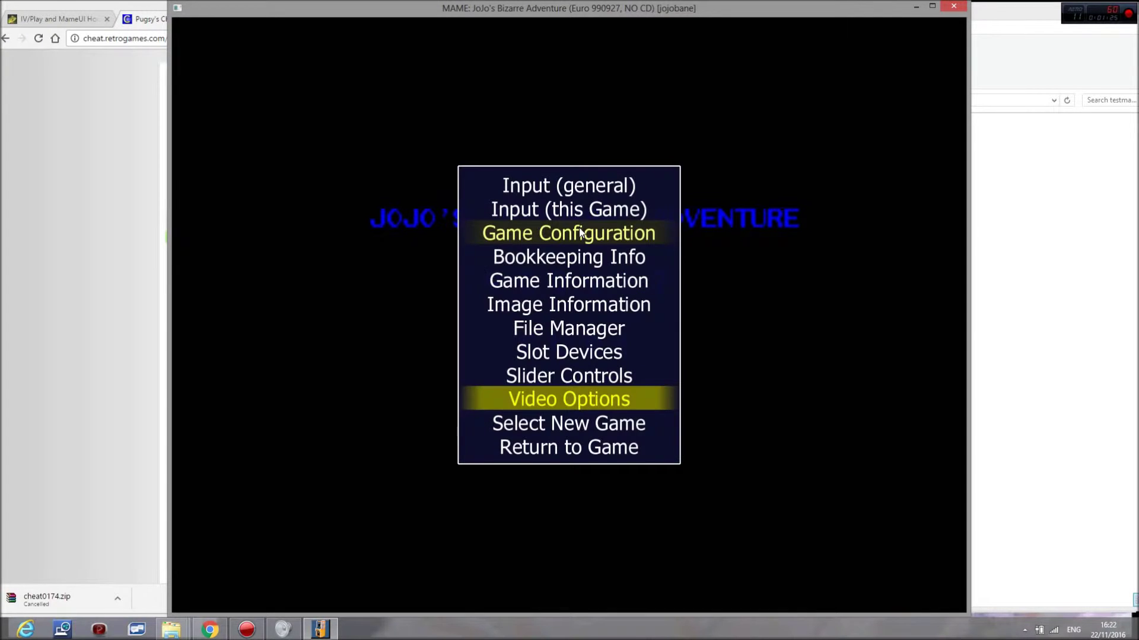
key("Up")
key("Up")
key("Up")
key("Down")
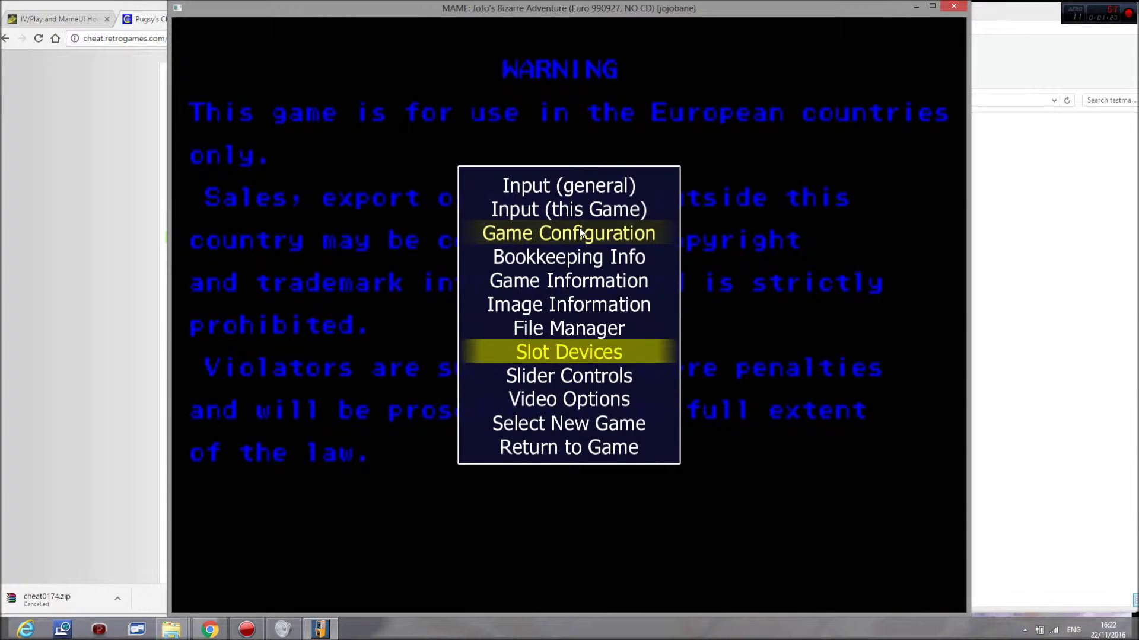
key("Down")
key("Down")
key("Down")
key("Up")
key("Up")
key("Up")
key("Tab")
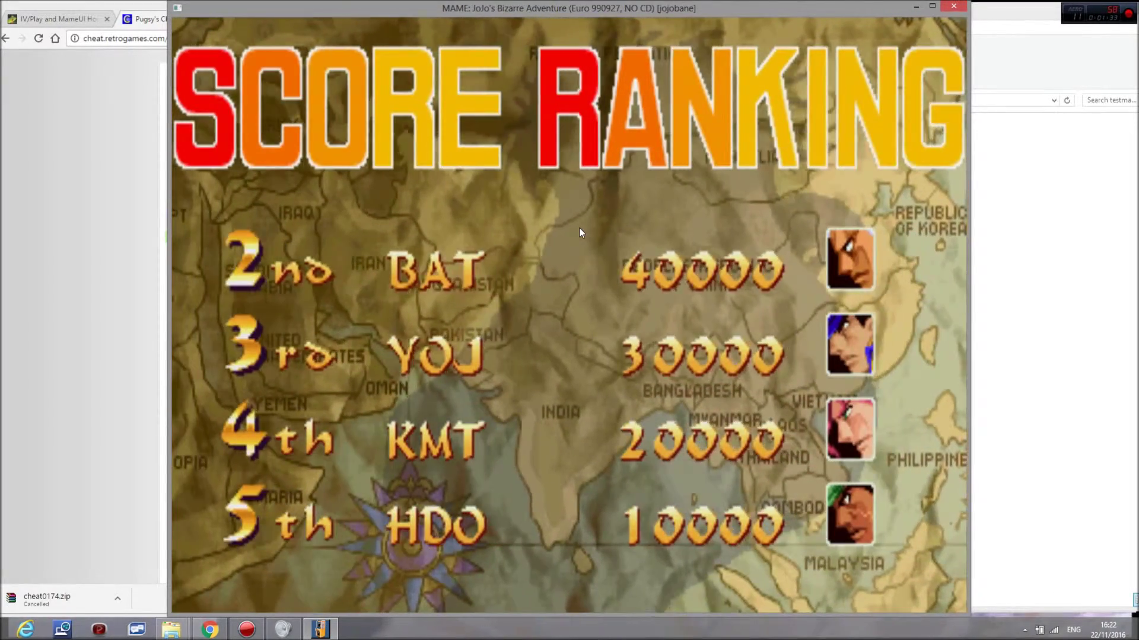
Start a one-player Story game, browse the characters available for selection, and quit the game.
key("1")
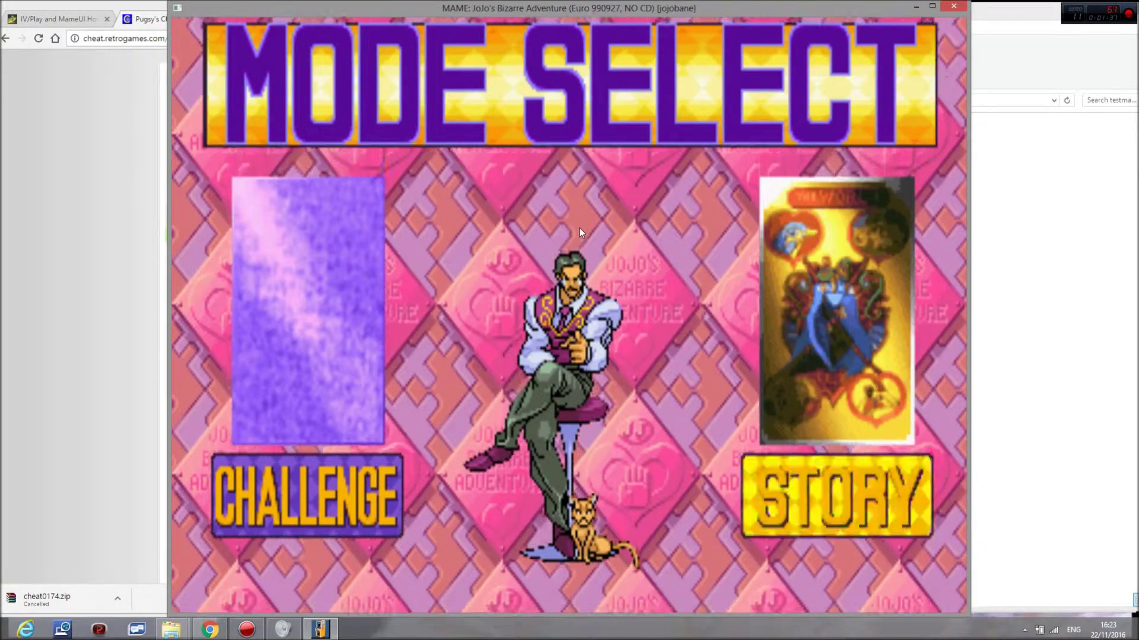
key("1")
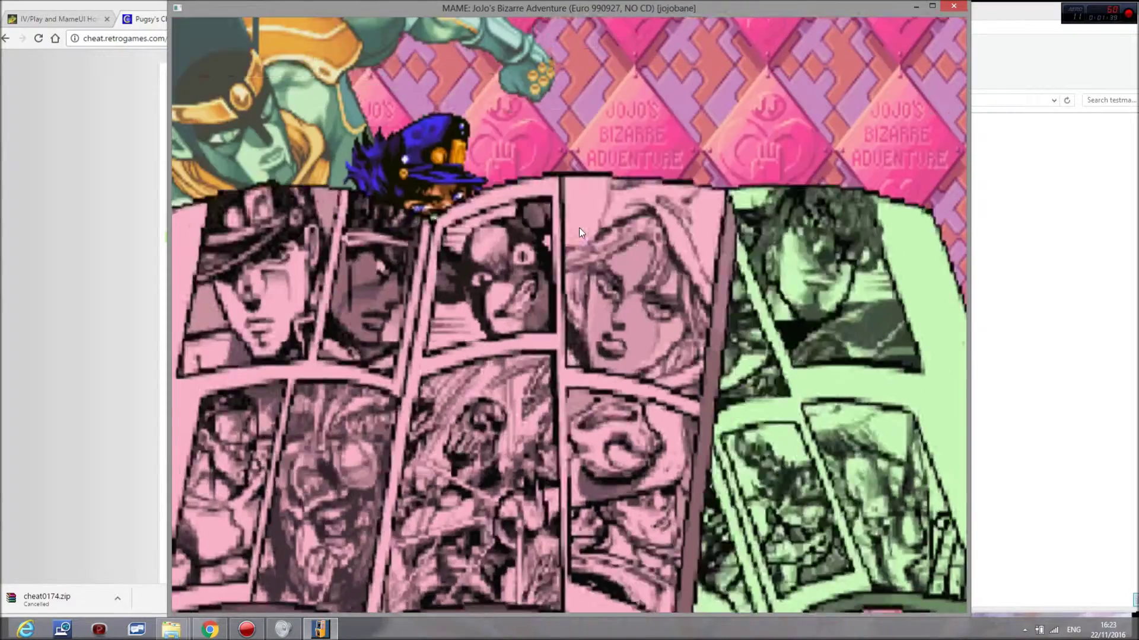
key("Left")
key("Left")
key("Left")
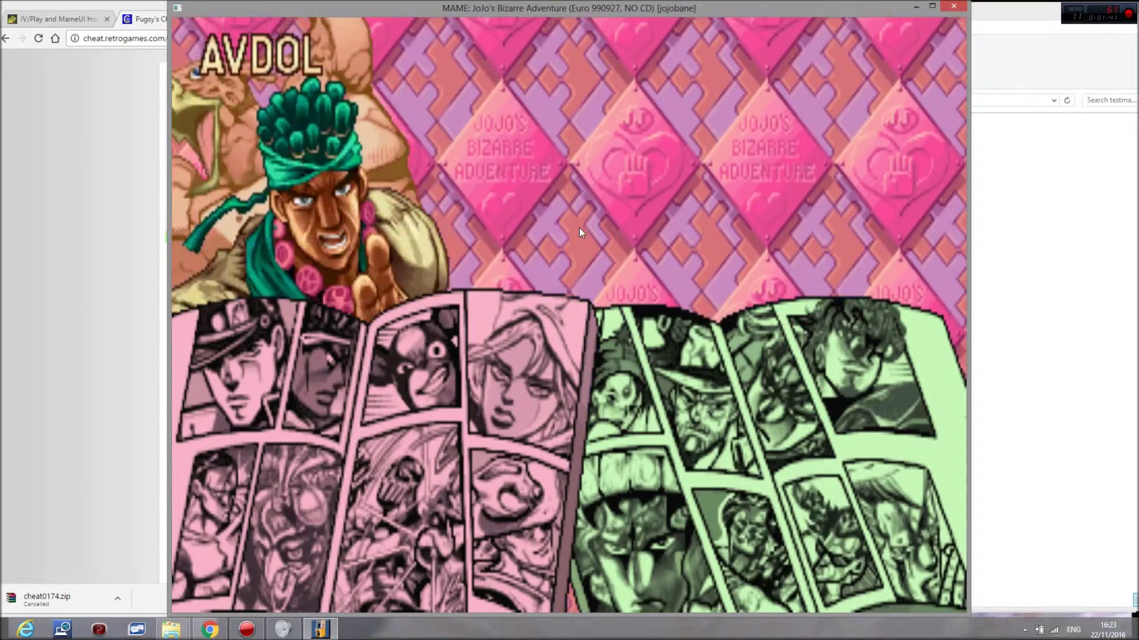
key("Right")
key("Left")
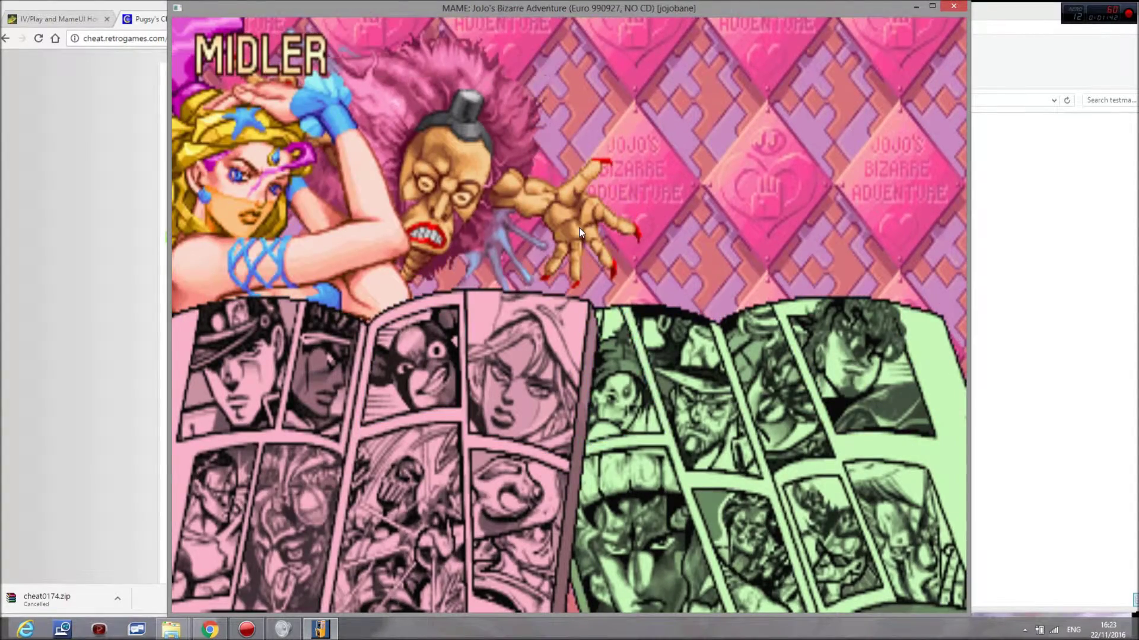
key("Escape")
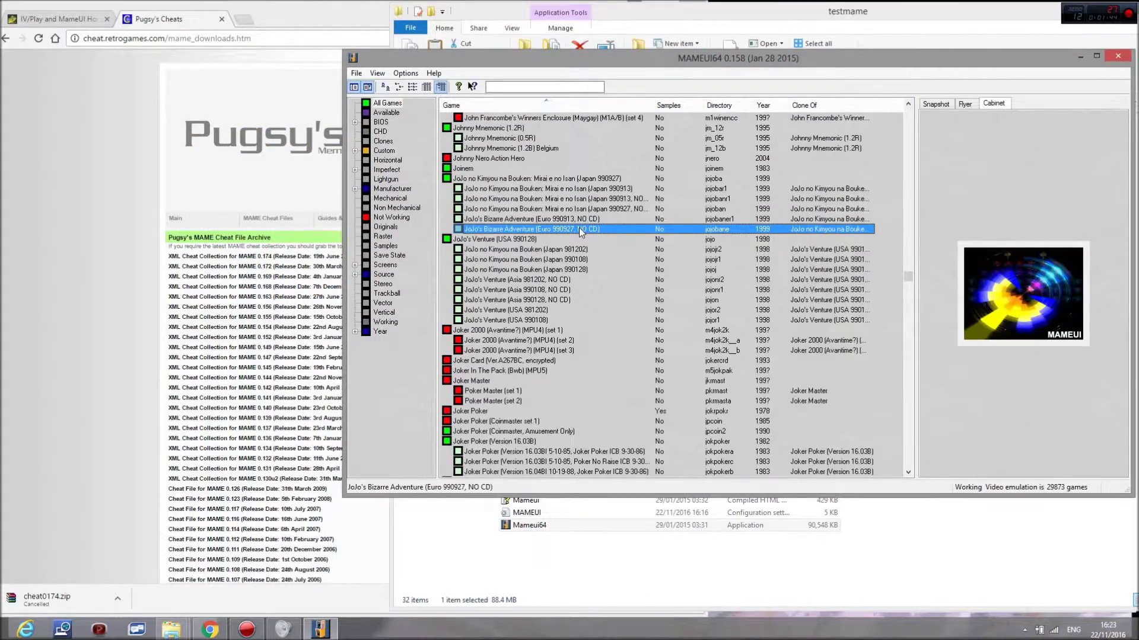
Enable cheats in the default game options for all games and apply the change.
left_click(402, 76)
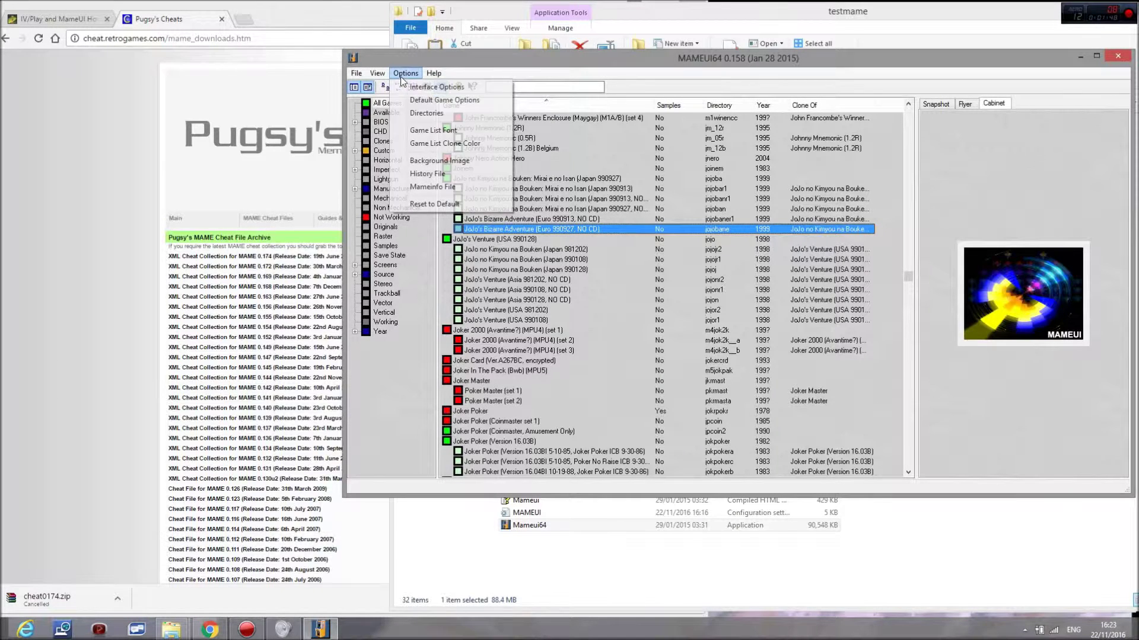
left_click(423, 101)
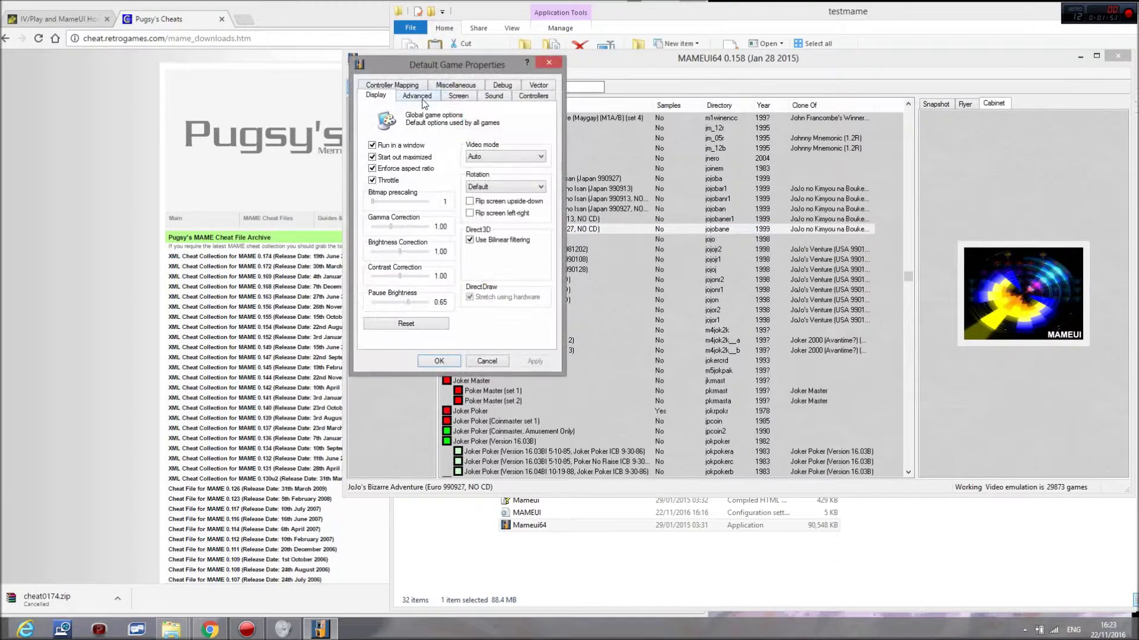
left_click(470, 89)
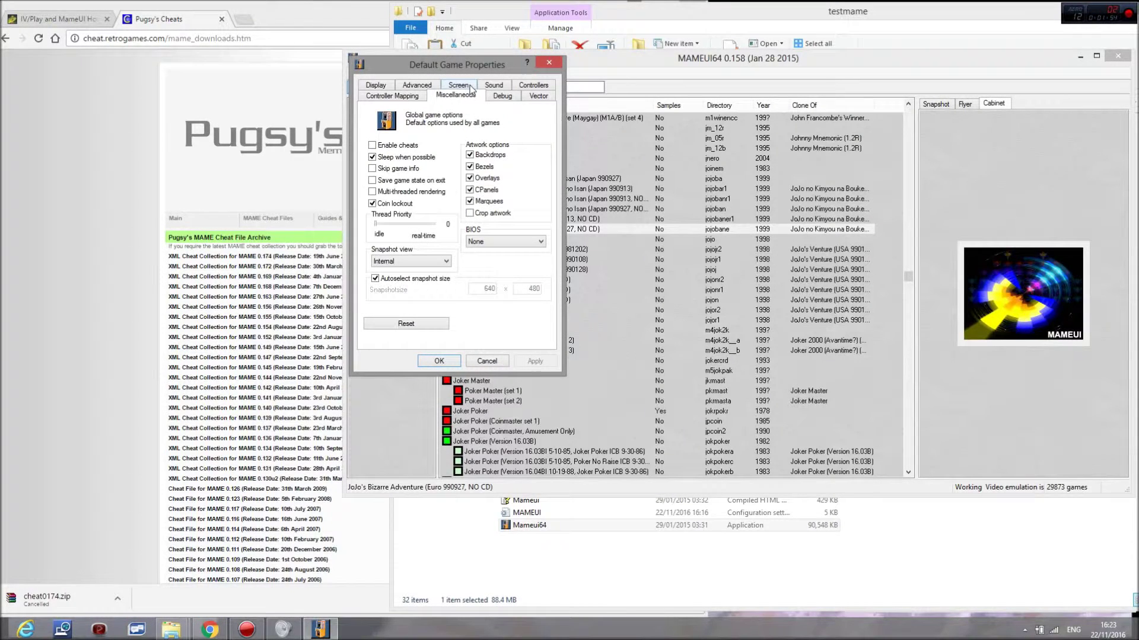
left_click(381, 147)
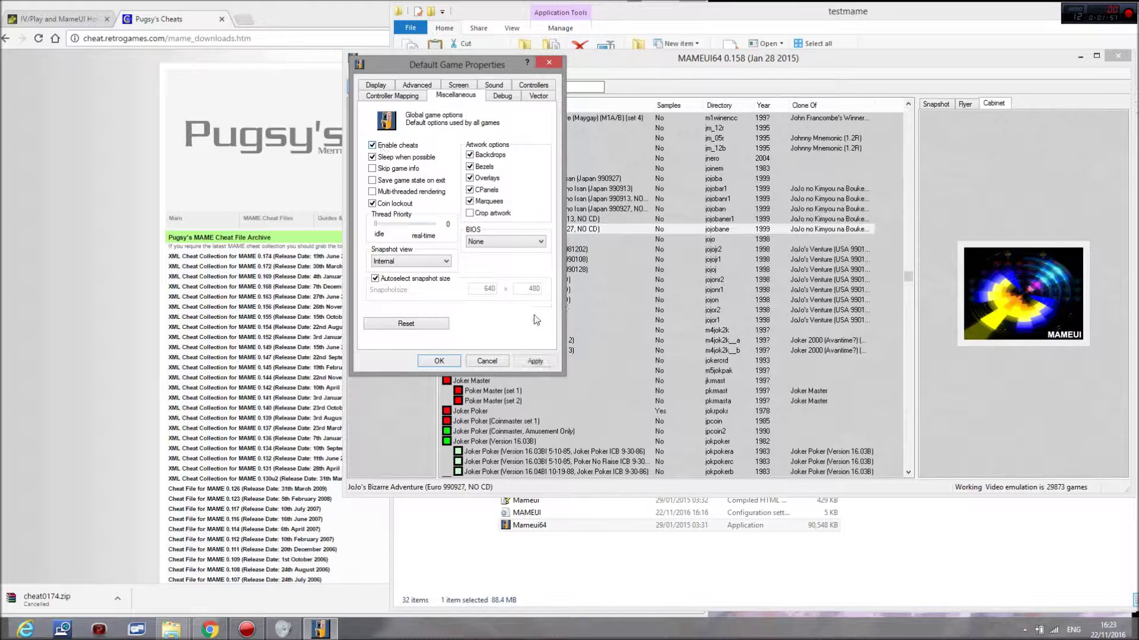
left_click(530, 362)
left_click(439, 360)
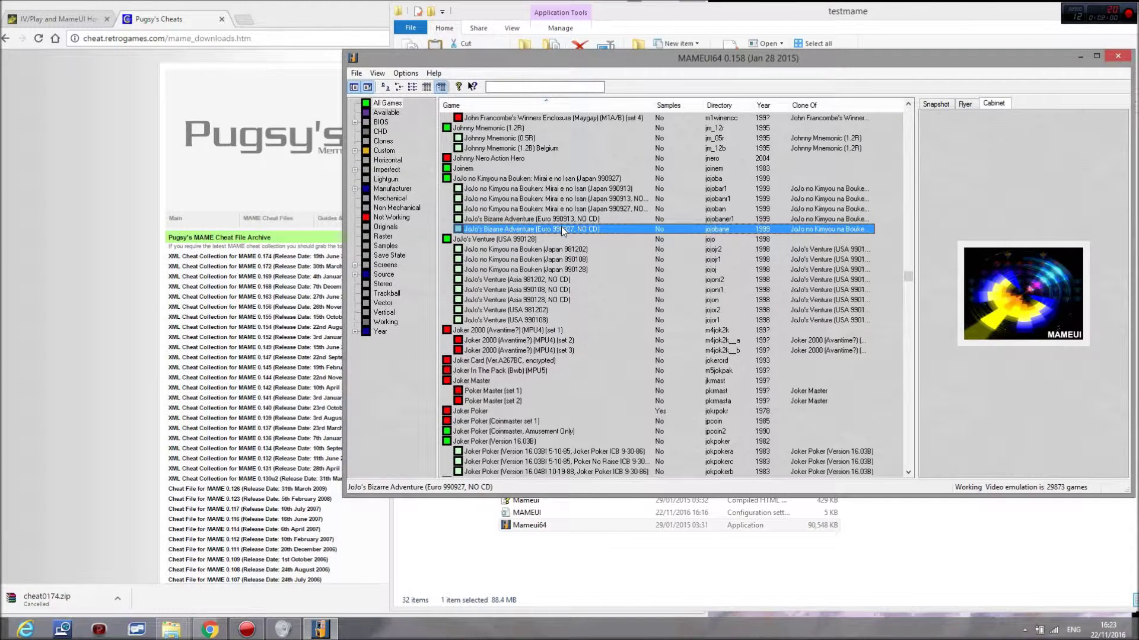
Relaunch JoJo's Bizarre Adventure (Euro 990927, NO CD) and accept its startup warning.
double_click(561, 228)
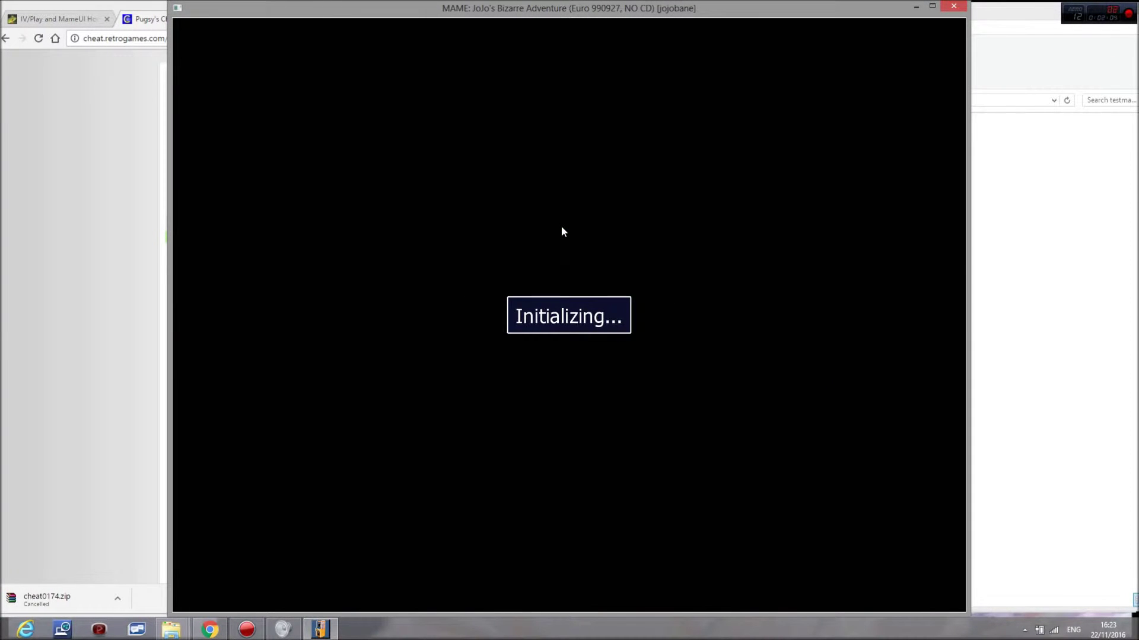
key("o")
key("k")
Open the list of available cheats for the running game.
key("Tab")
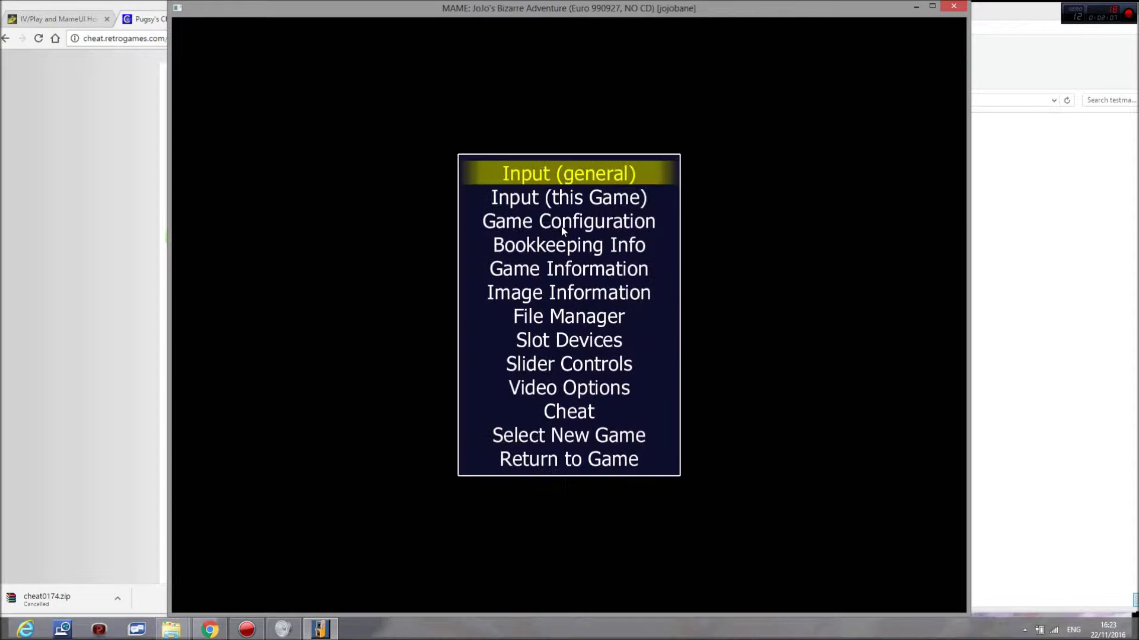
key("Up")
key("Up")
key("Up")
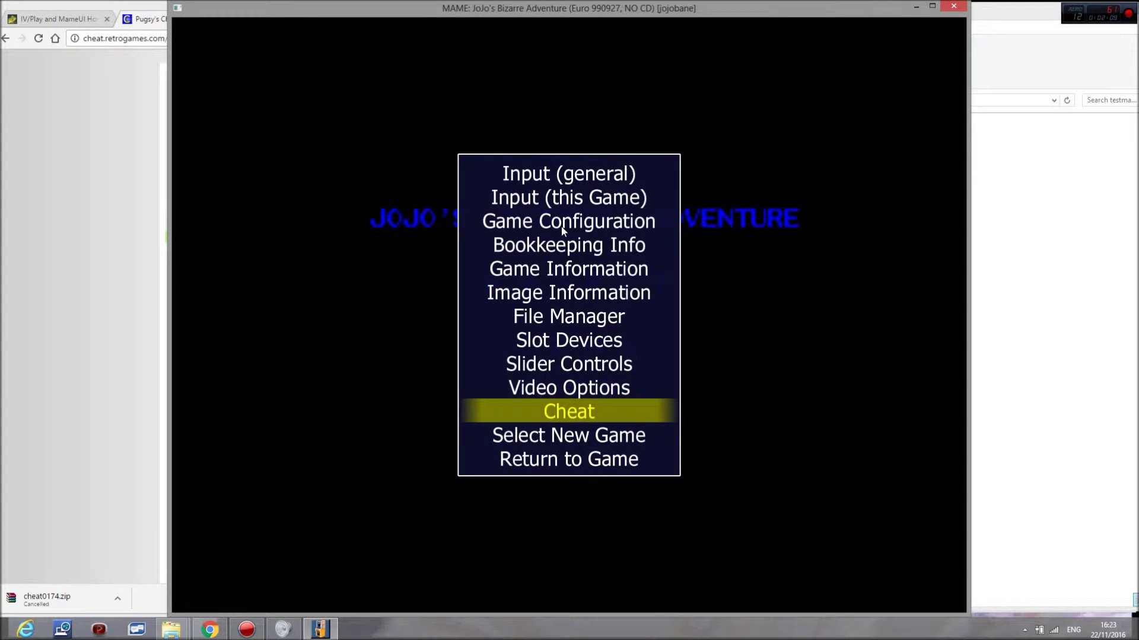
key("Return")
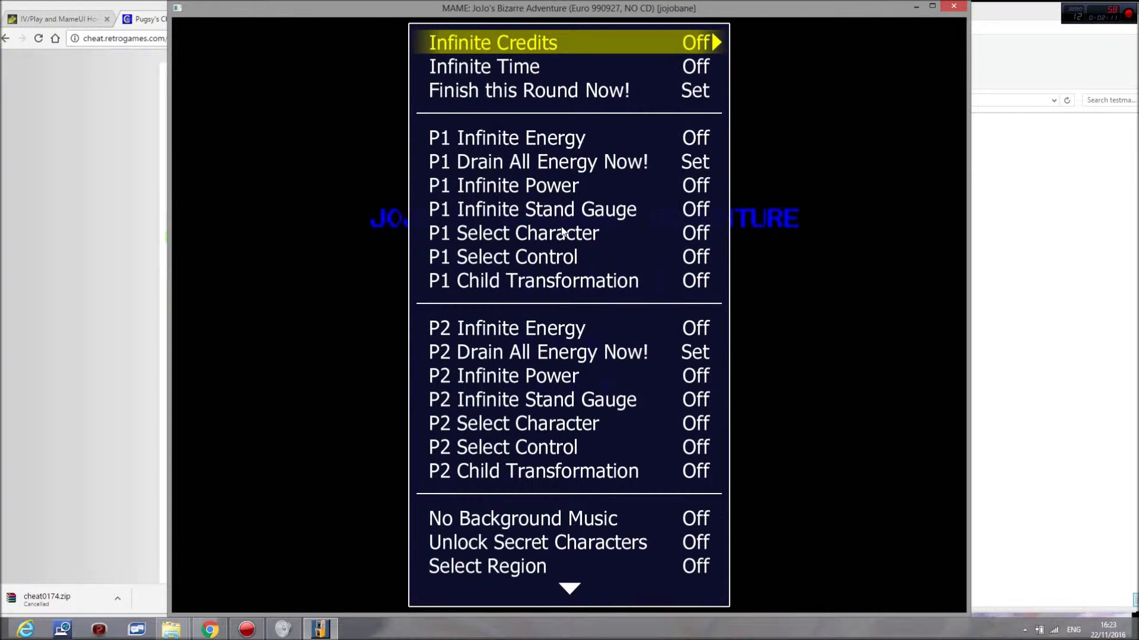
Turn on the Unlock Secret Characters cheat and return to the game.
key("Up")
key("Up")
key("Up")
key("Up")
key("Up")
key("Up")
key("Up")
key("Right")
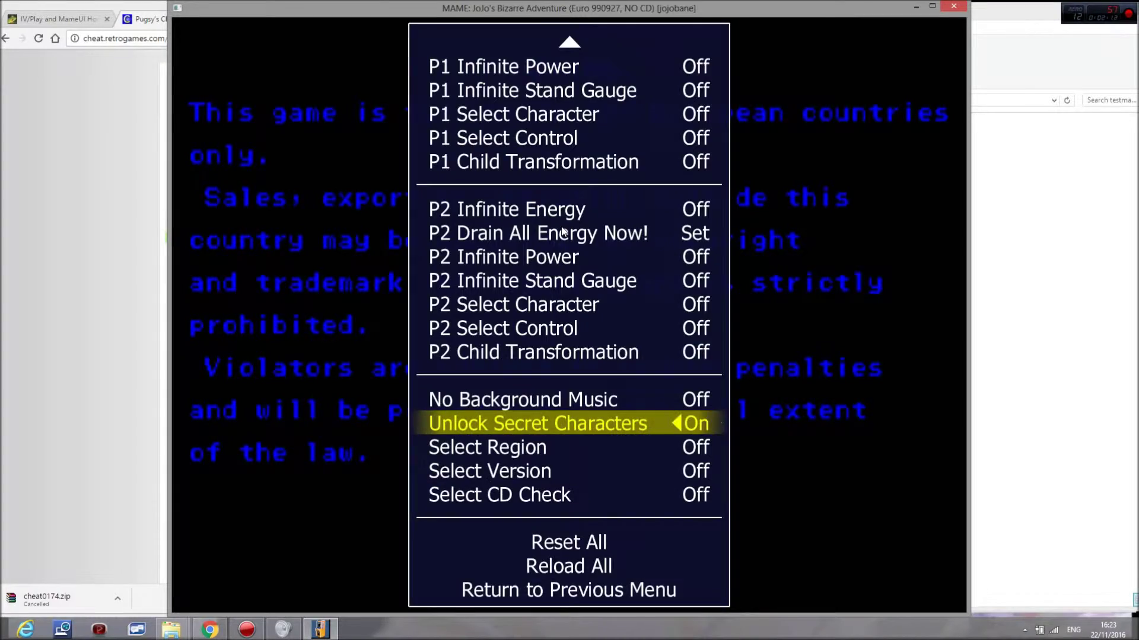
key("Tab")
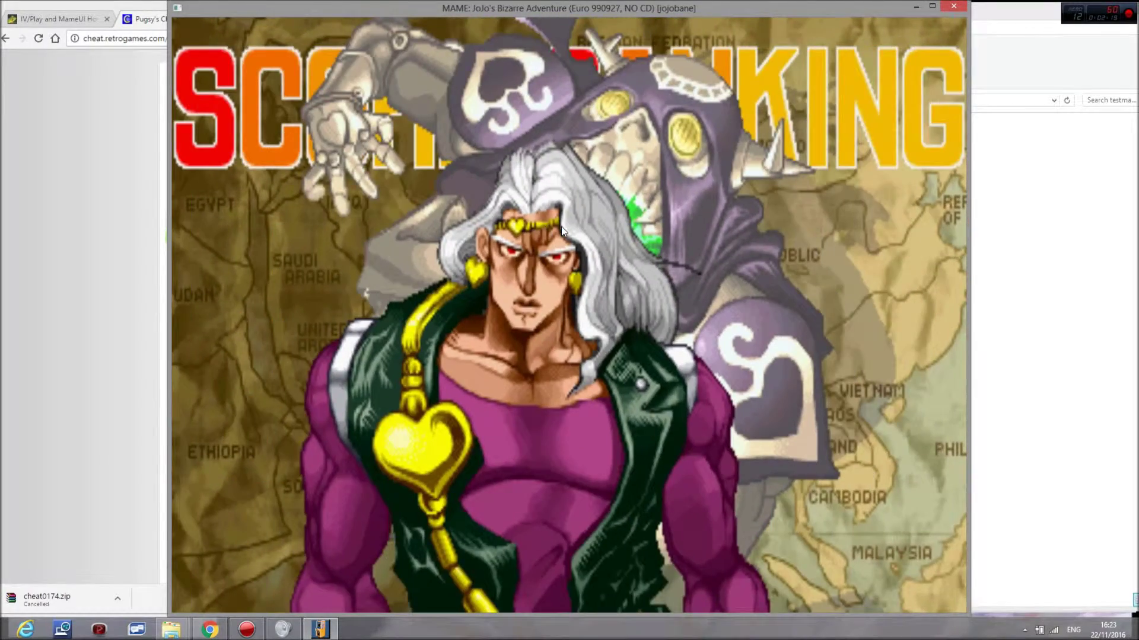
Start a one-player Challenge game and browse the character selection for the unlocked secret characters.
key("1")
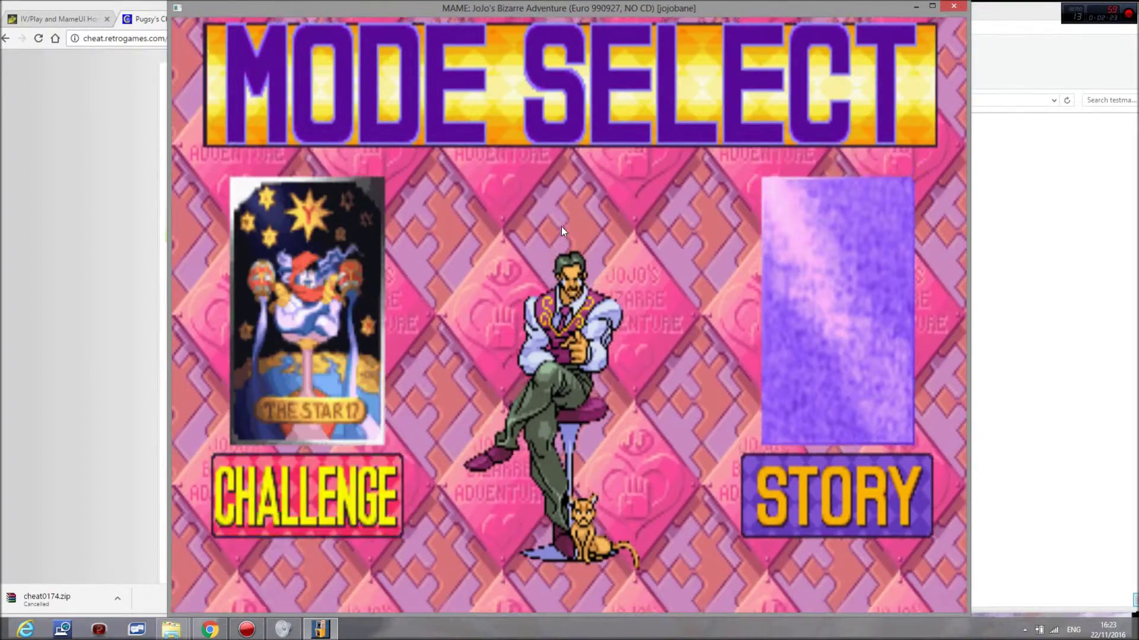
key("ctrl")
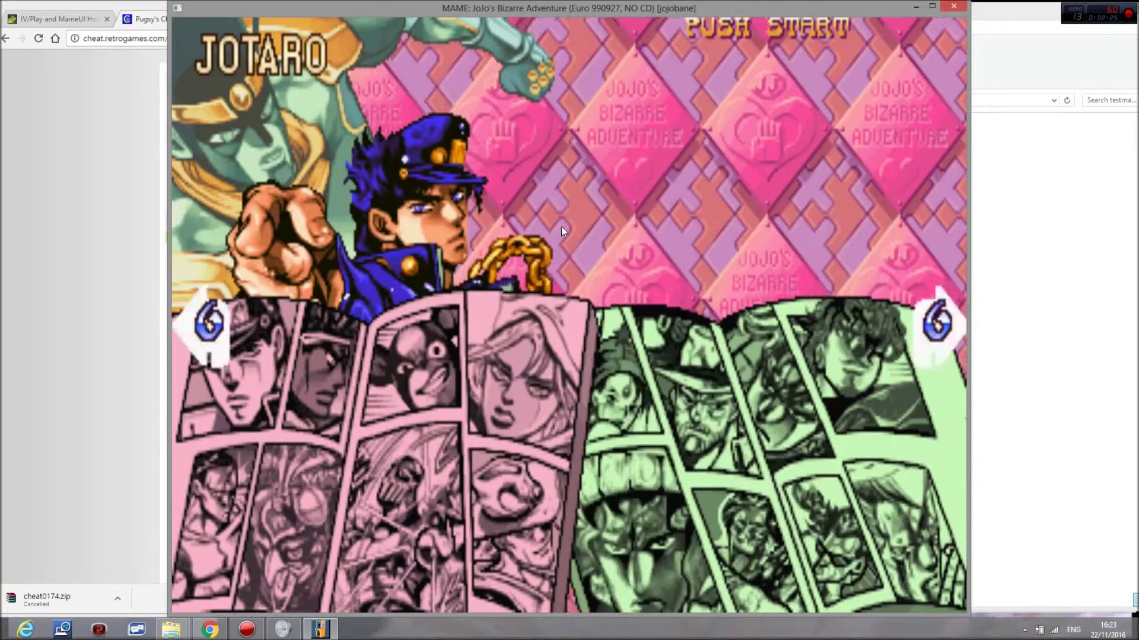
key("Left")
key("Left")
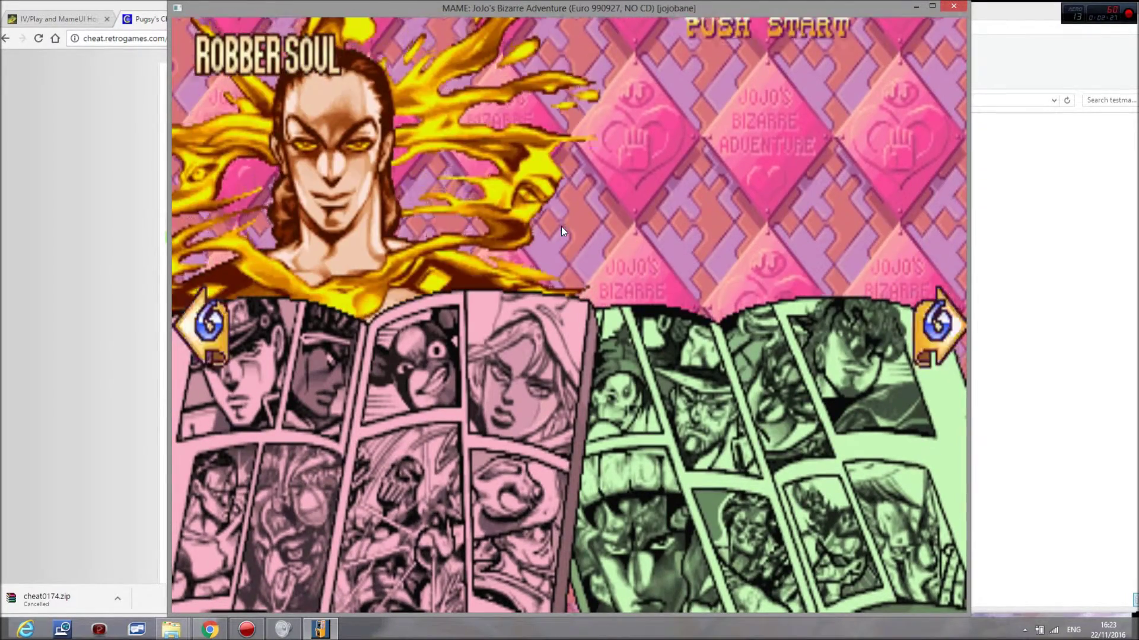
key("Left")
key("Left")
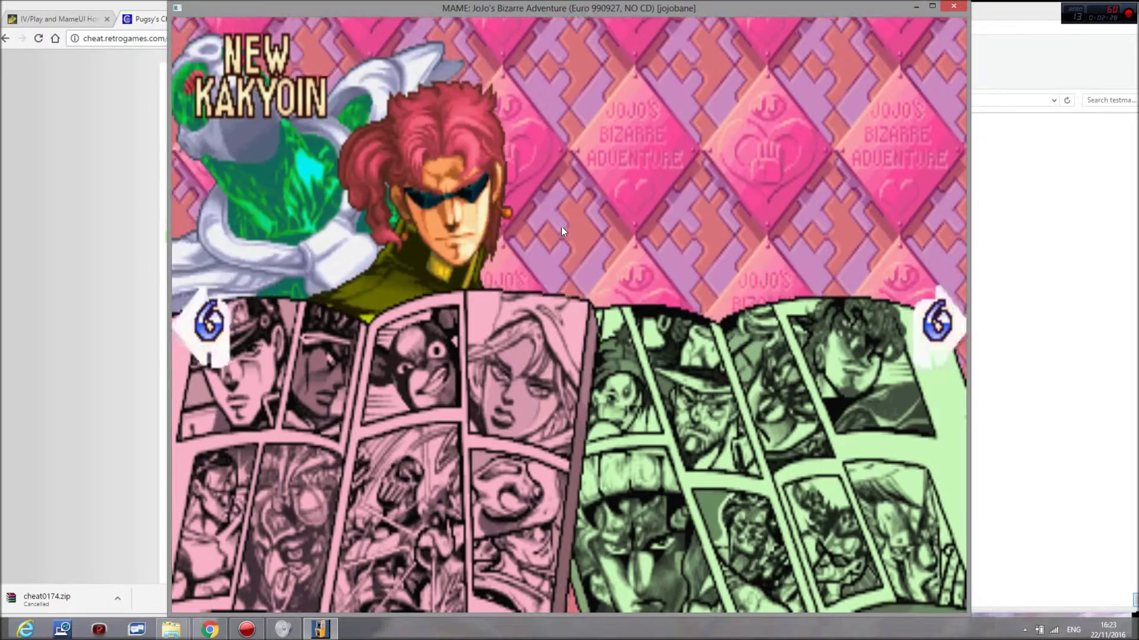
Look through more of the unlocked fighters in the JoJo's Bizarre Adventure character selection and quit the game.
key("Left")
key("Left")
key("Left")
key("Left")
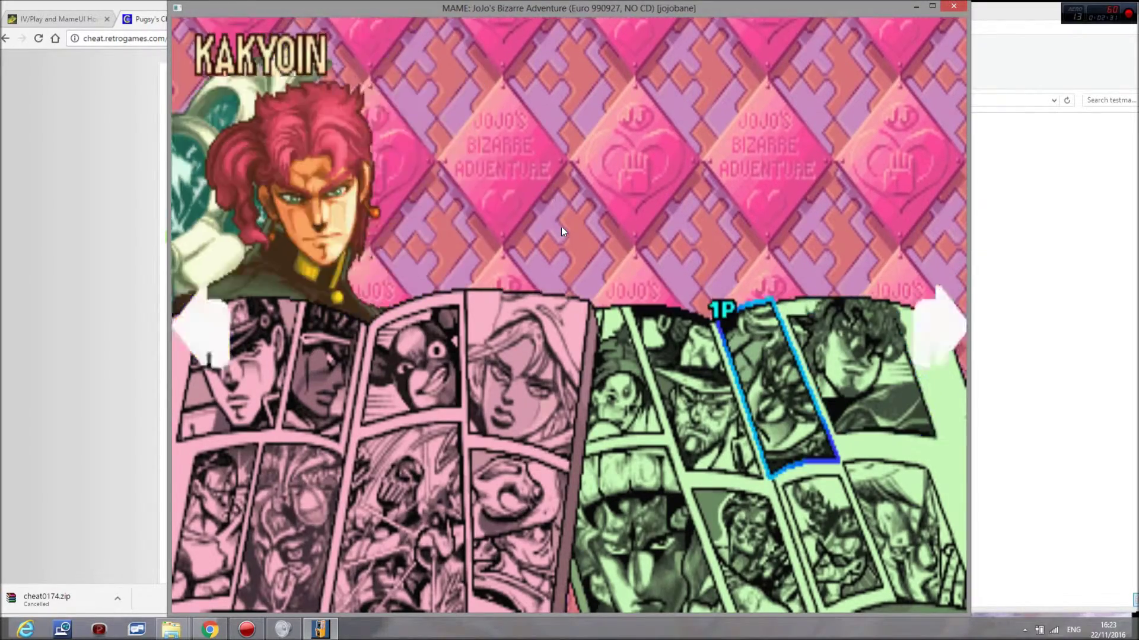
key("Left")
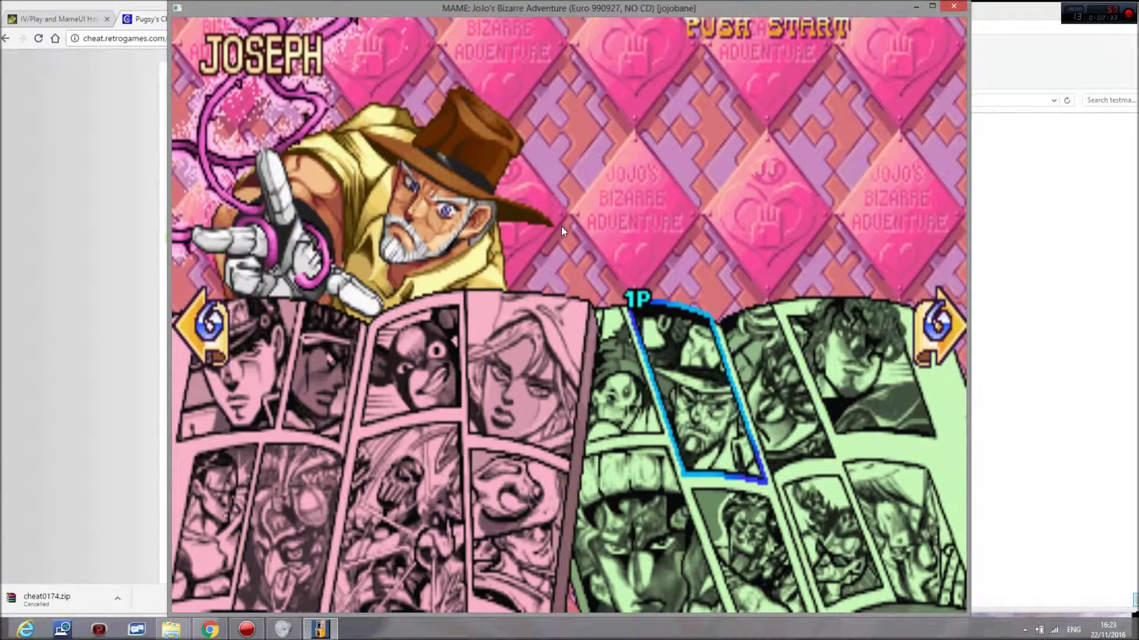
key("Escape")
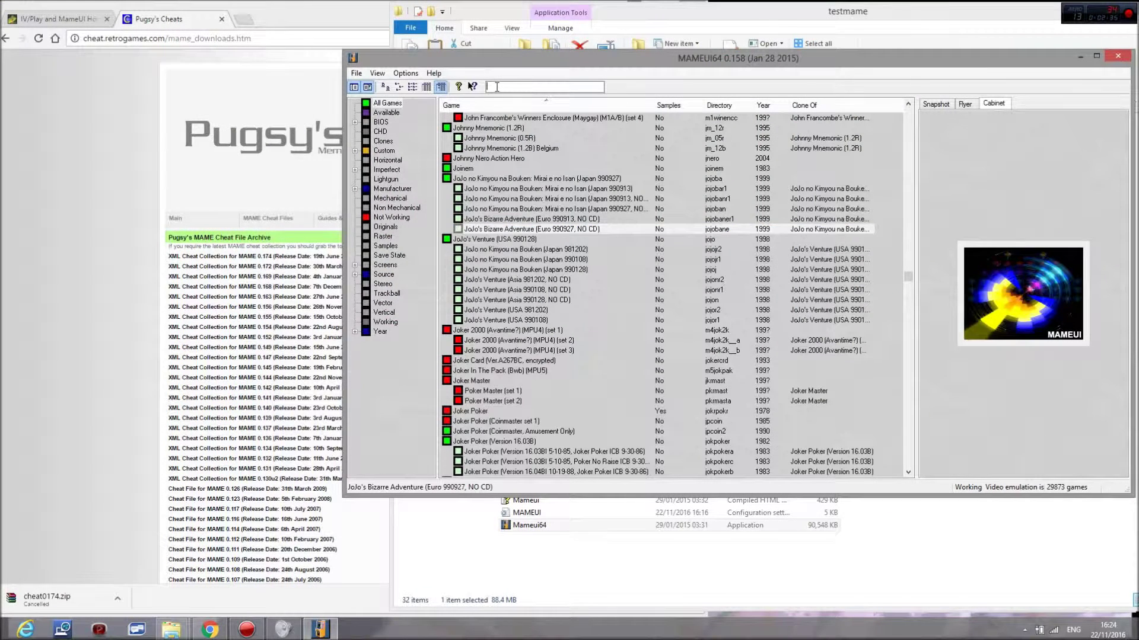
Search the game list for "best bout" and launch Best Bout Boxing.
left_click(497, 86)
type("best bout")
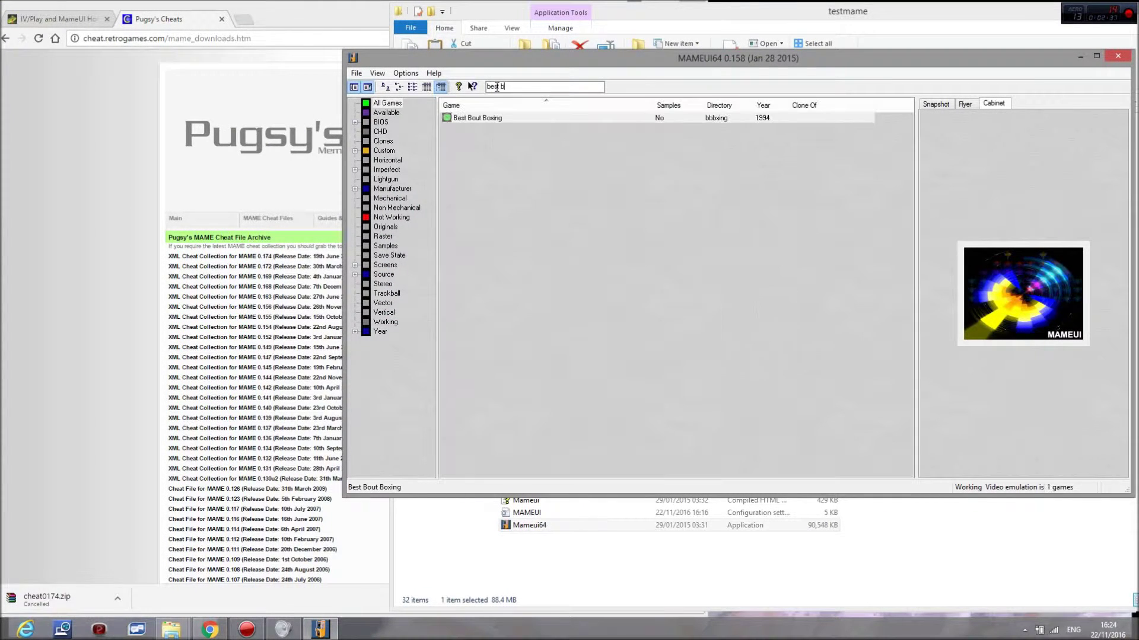
double_click(503, 118)
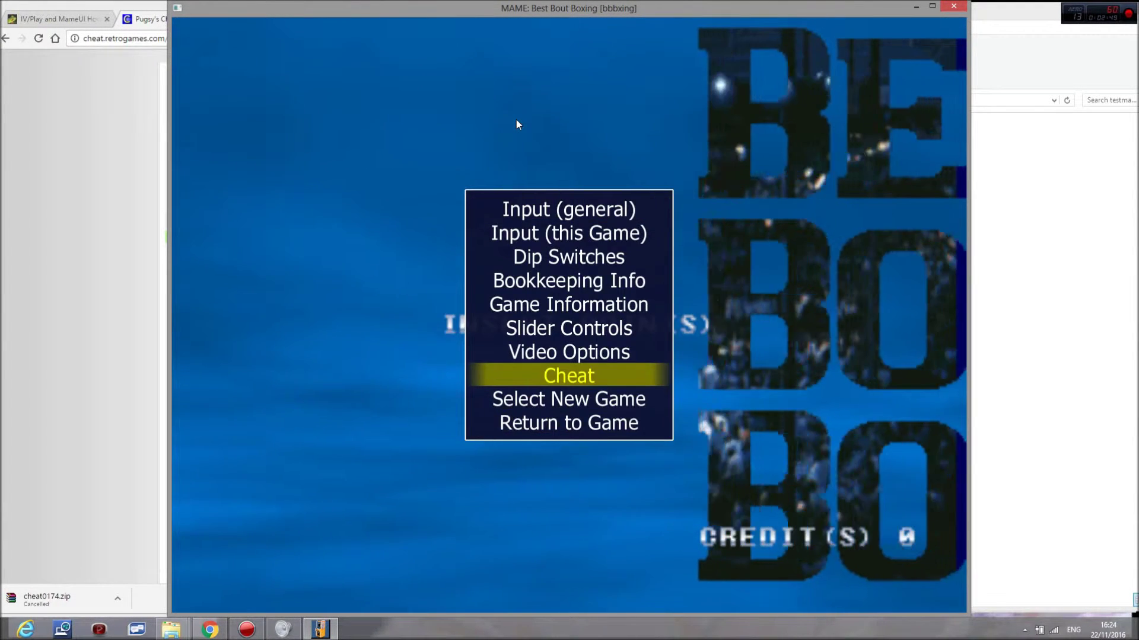
Turn on the Enable 'Draef Varona' cheat for Best Bout Boxing and return to the game.
key("Return")
key("Down")
key("Down")
key("Down")
key("Up")
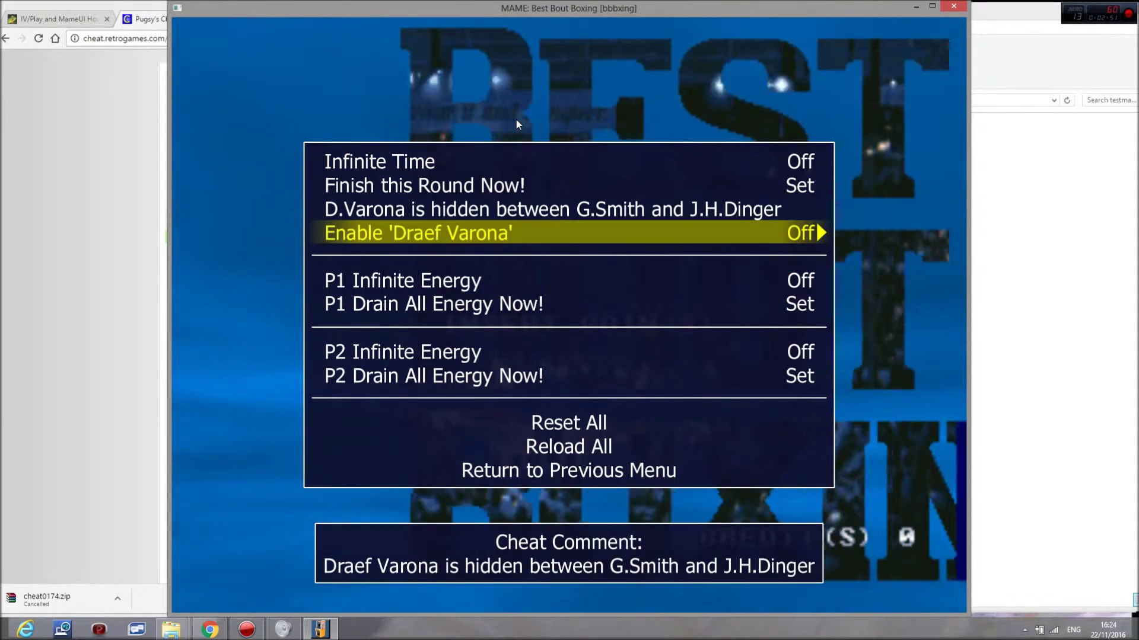
key("Right")
key("Tab")
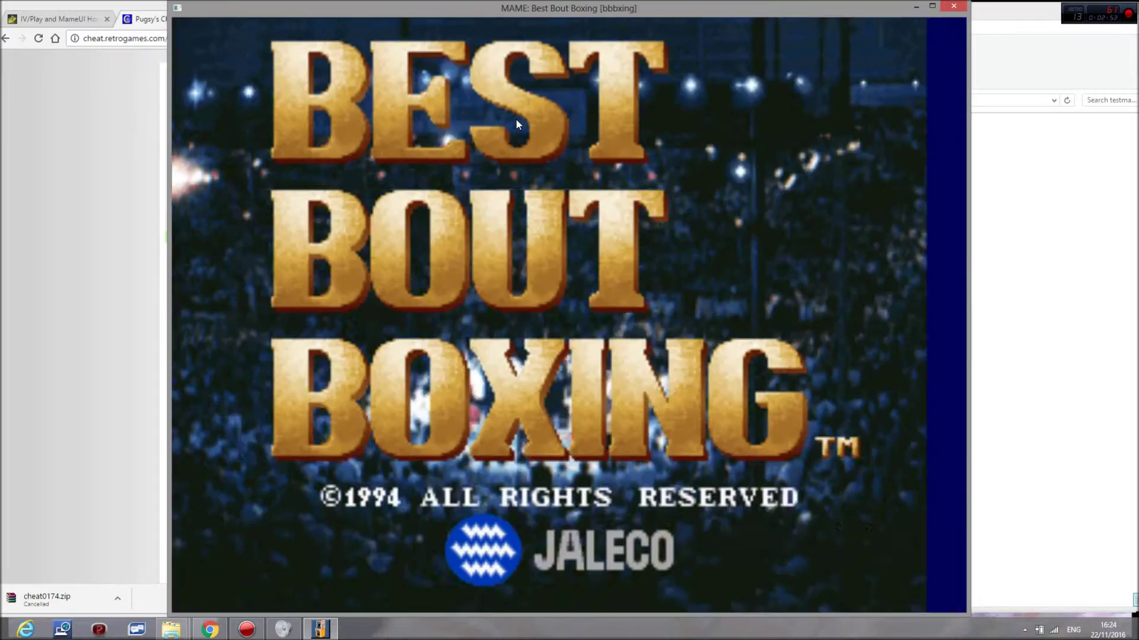
Insert a credit, start a one-player game with the hidden boxer Draef Varona, and quit the game once the match-up is shown.
key("5")
key("1")
key("Left")
key("Left")
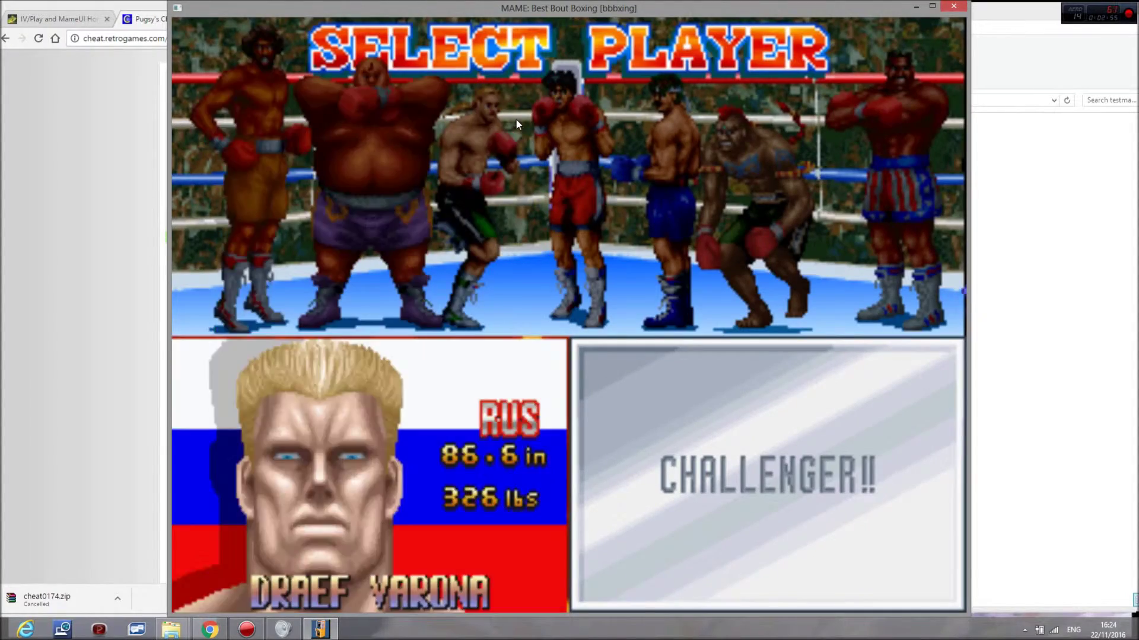
key("ctrl")
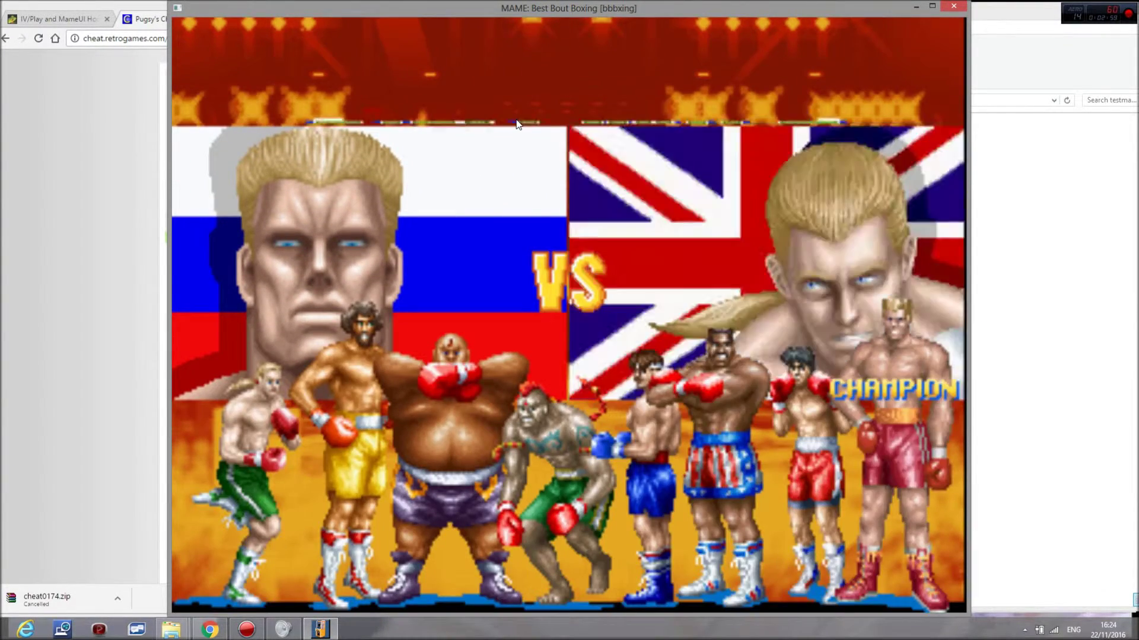
key("Escape")
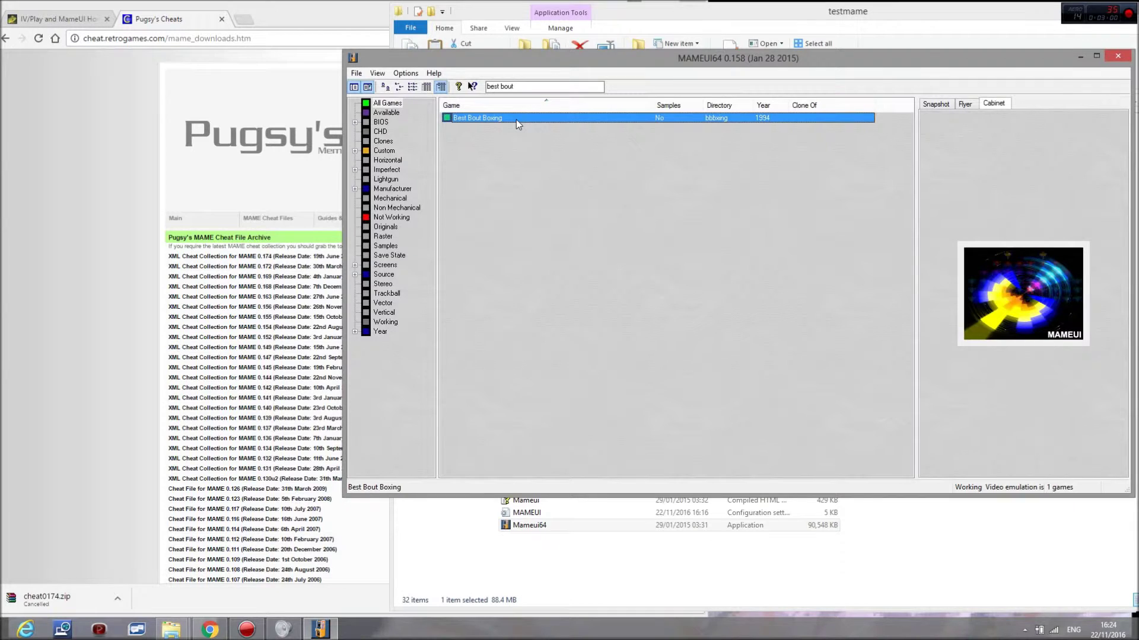